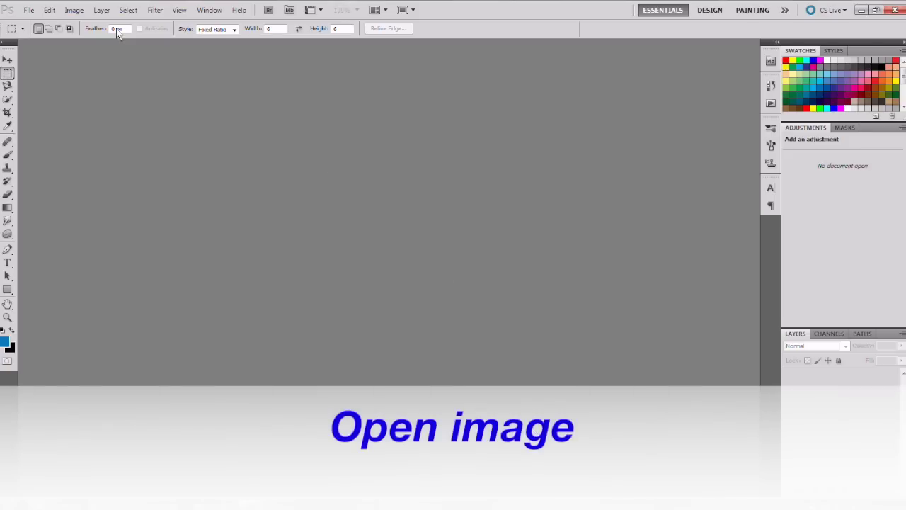
Open the photo autumn on lake.jpg from the Open dialog
left_click(30, 11)
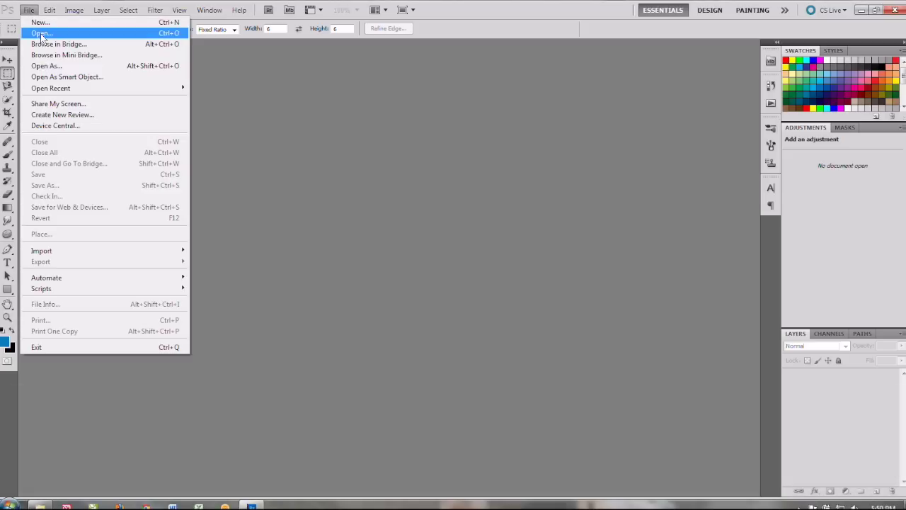
left_click(40, 33)
double_click(379, 125)
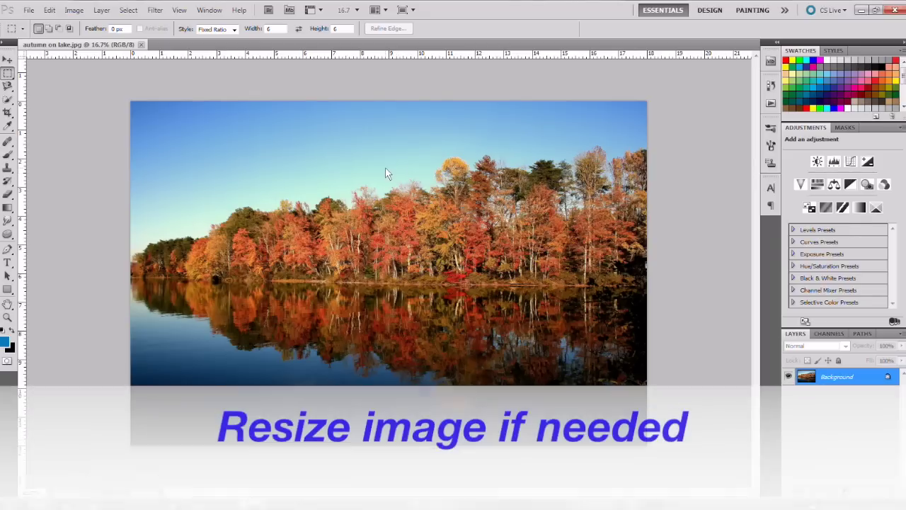
Check in Image Size that the photo is 18 × 12 inches (5400 × 3600 px) at 300 ppi
left_click(74, 10)
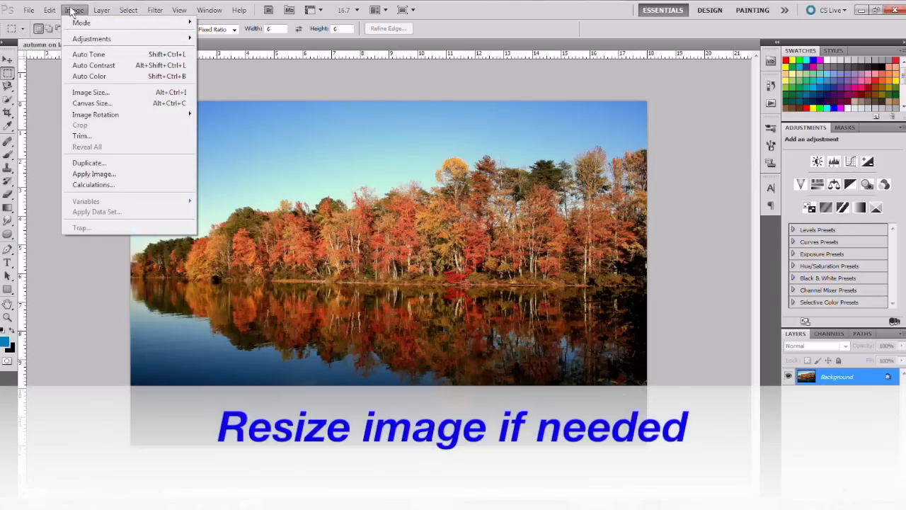
left_click(91, 92)
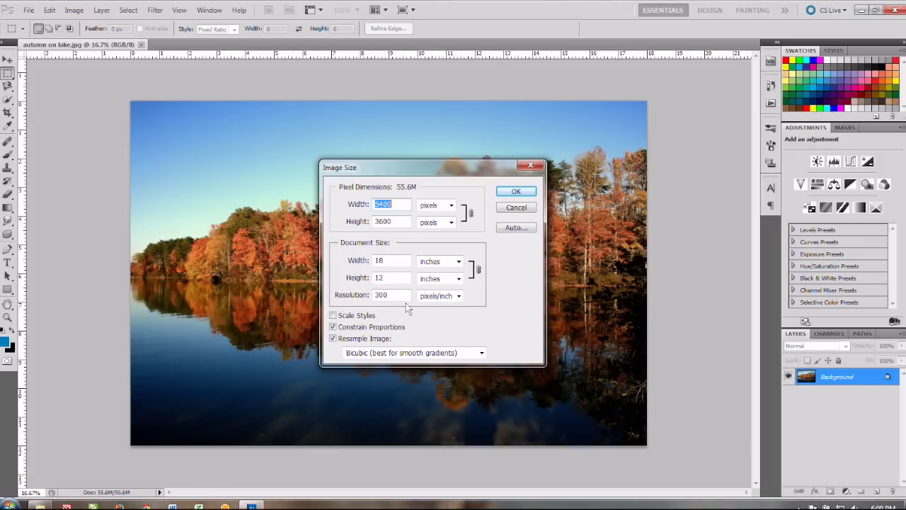
left_click(516, 191)
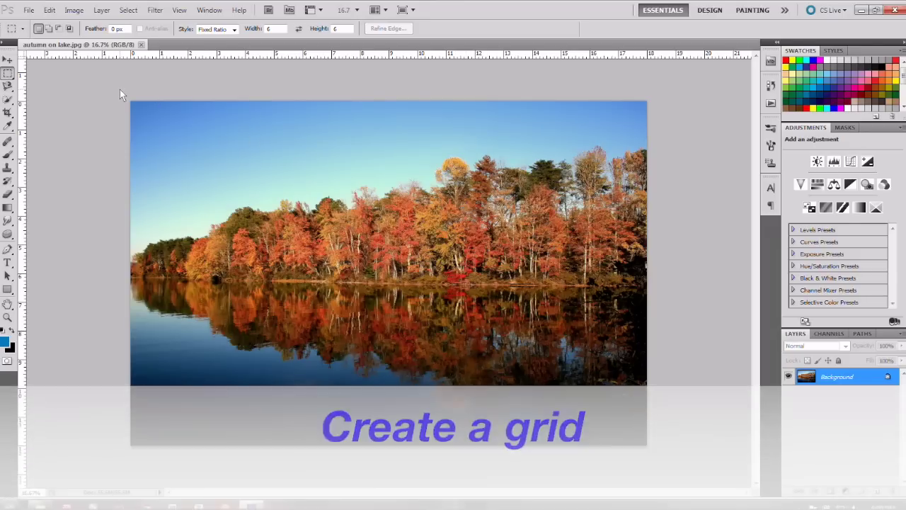
Add vertical guides at 6 inches and 12 inches
left_click(179, 10)
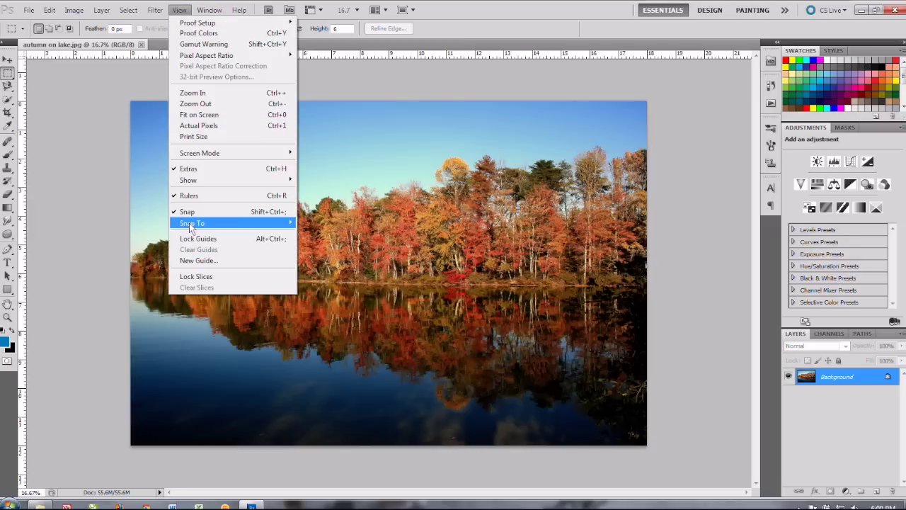
mouse_move(191, 223)
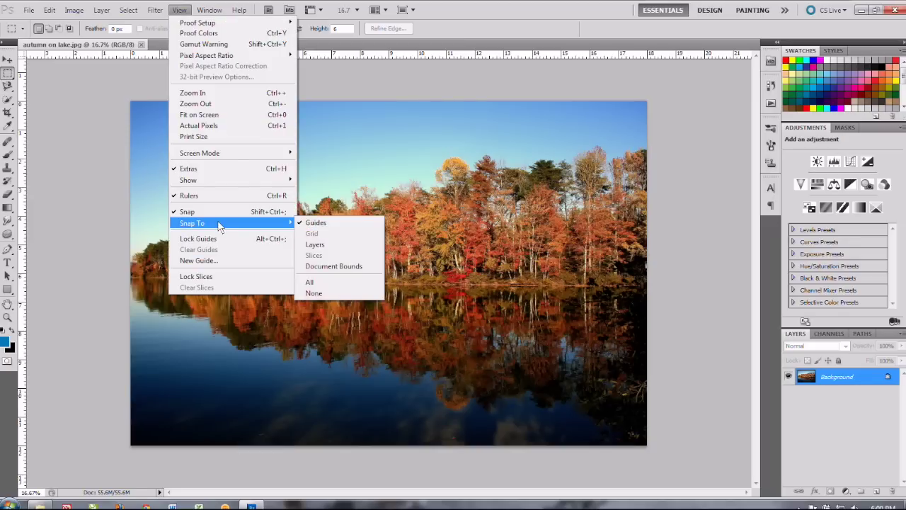
left_click(204, 261)
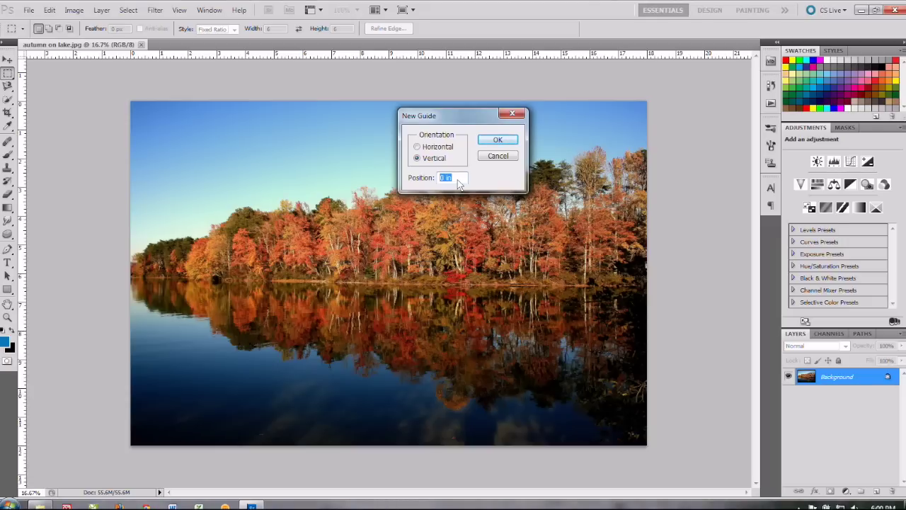
type("6")
left_click(489, 141)
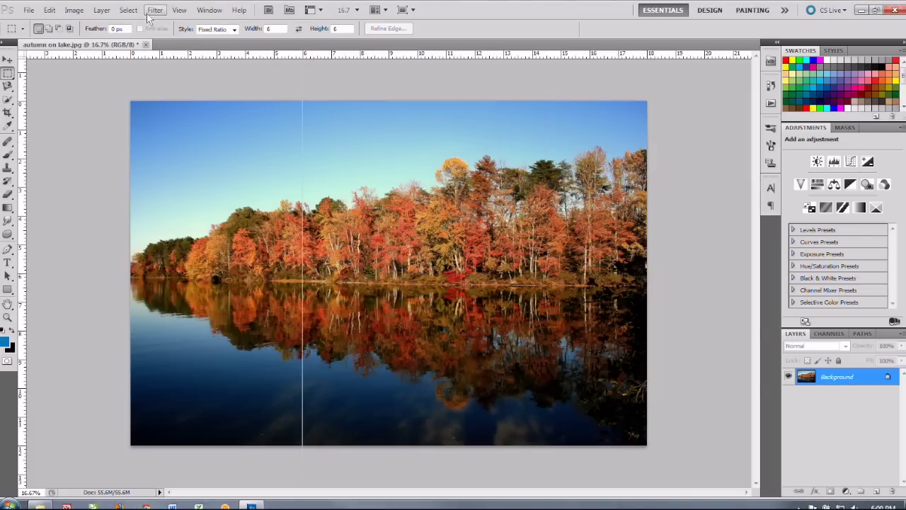
left_click(178, 11)
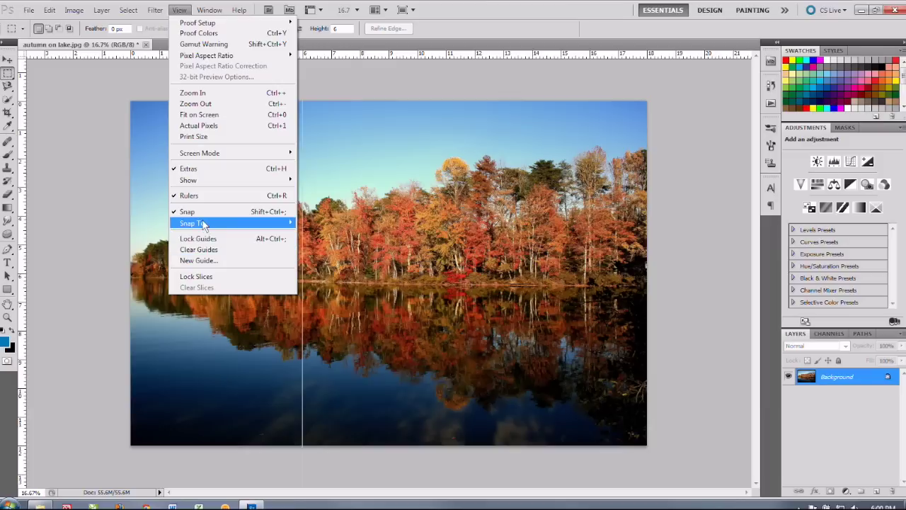
left_click(201, 261)
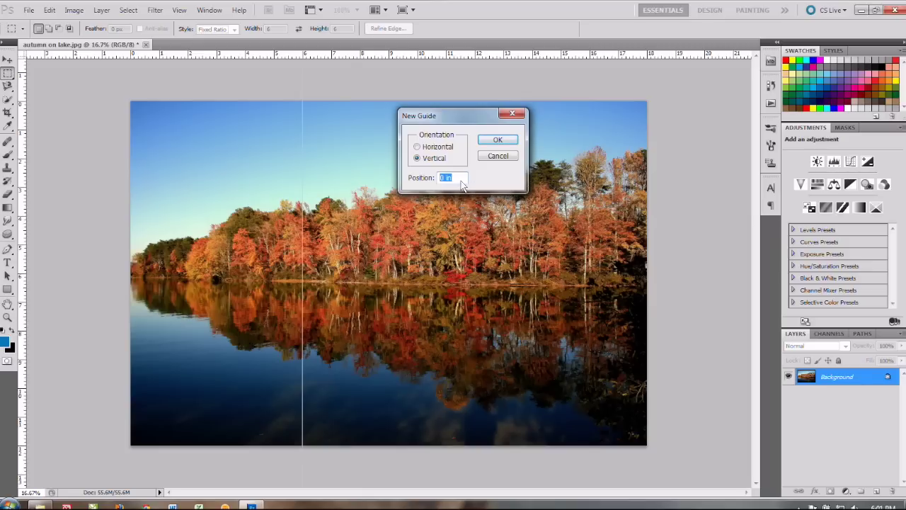
type("12")
left_click(477, 144)
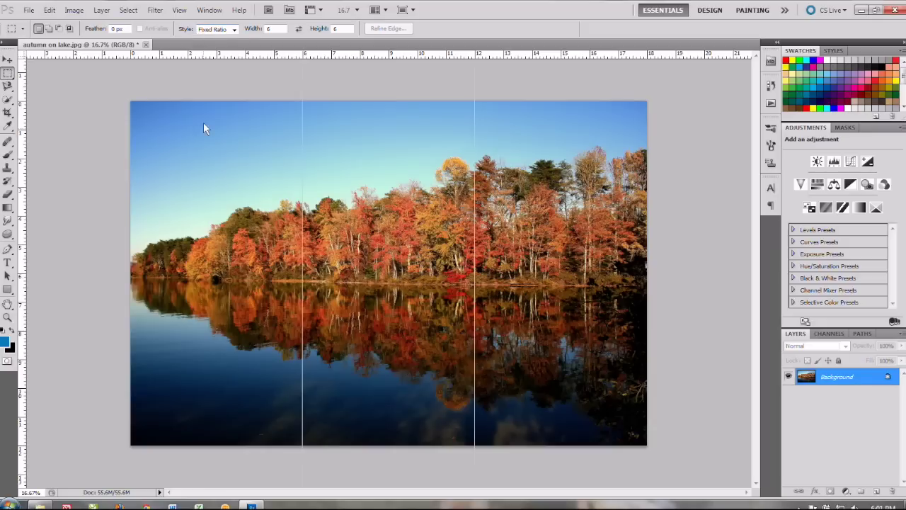
Add a horizontal guide at 6 inches
left_click(180, 10)
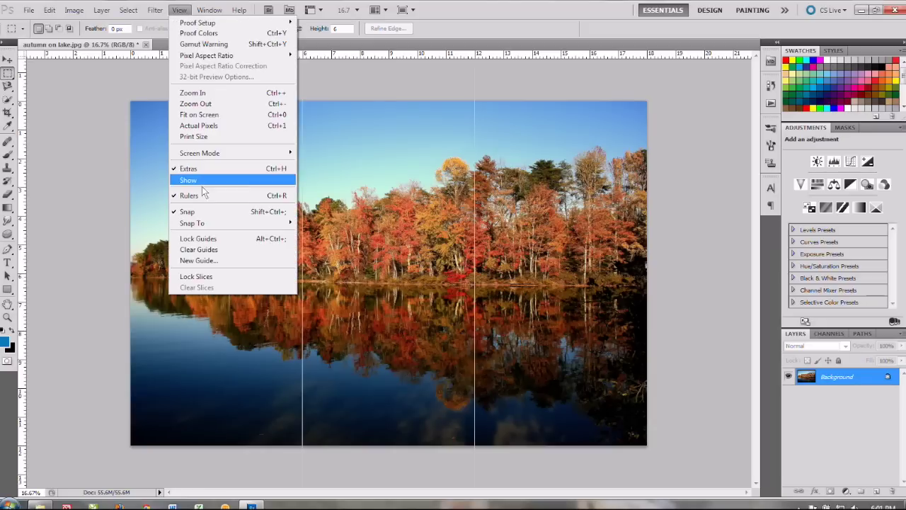
left_click(198, 260)
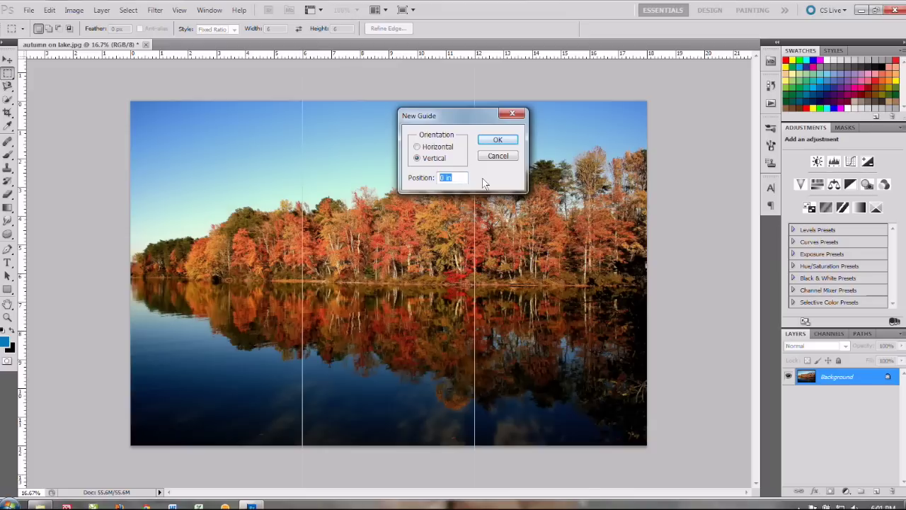
left_click(418, 147)
key("Tab")
type("6")
left_click(500, 141)
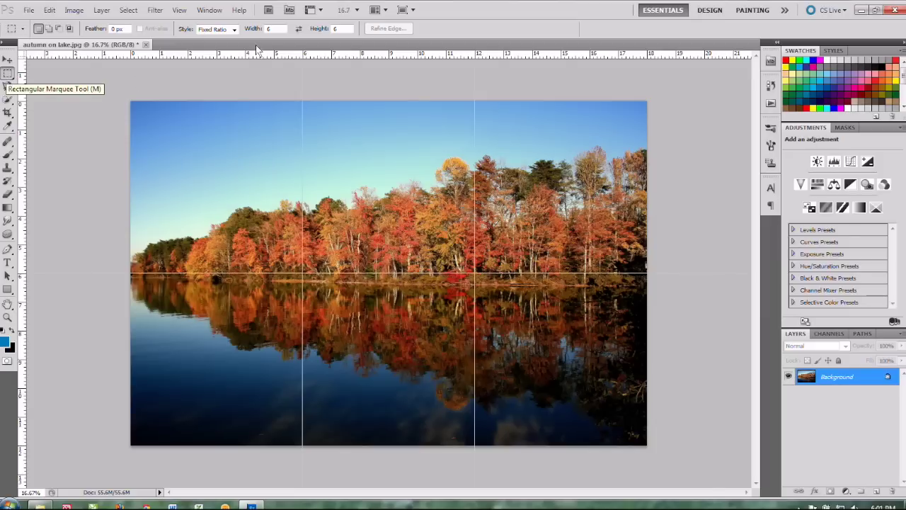
Set the Rectangular Marquee to Fixed Ratio 6:6 and select the top-left tile up to the guides
left_click(234, 29)
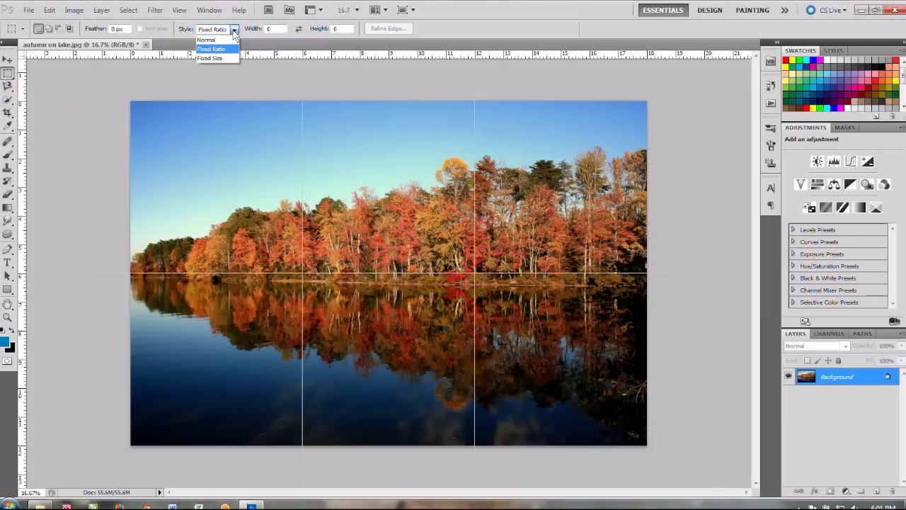
left_click(213, 50)
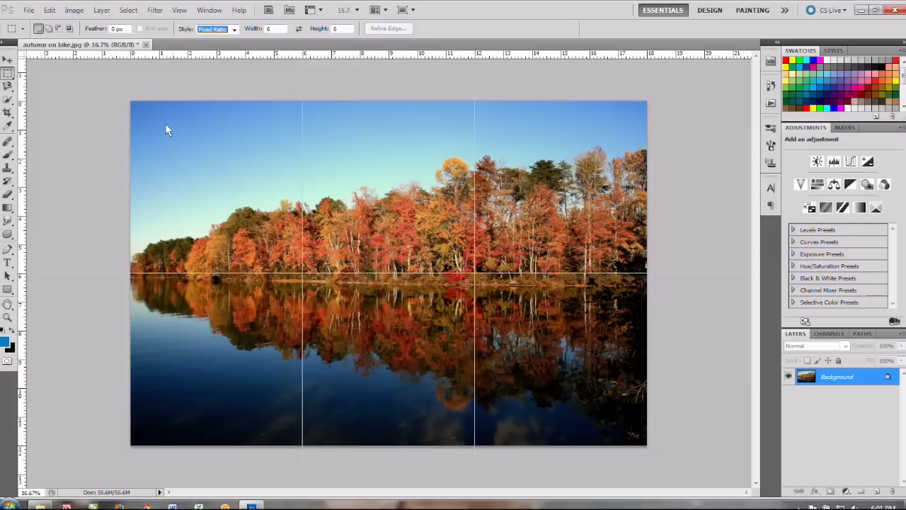
left_click_drag(130, 101, 169, 156)
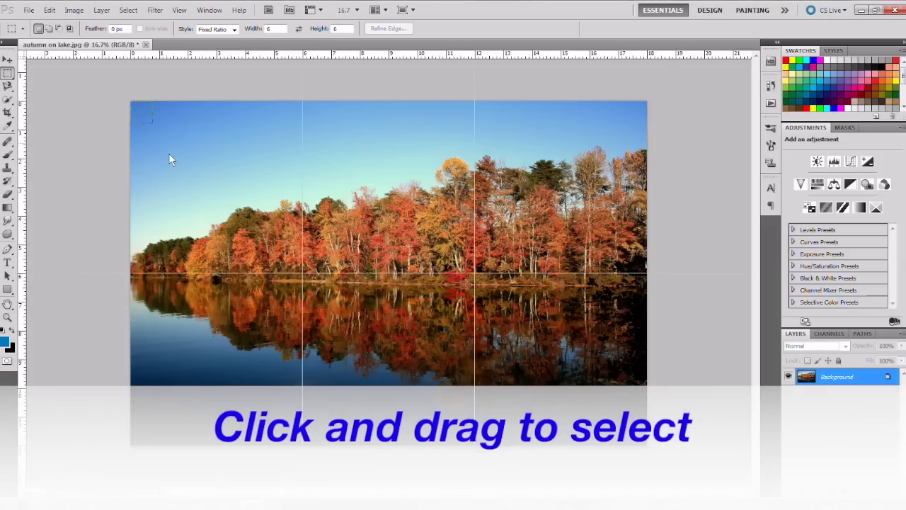
left_click_drag(296, 263, 305, 273)
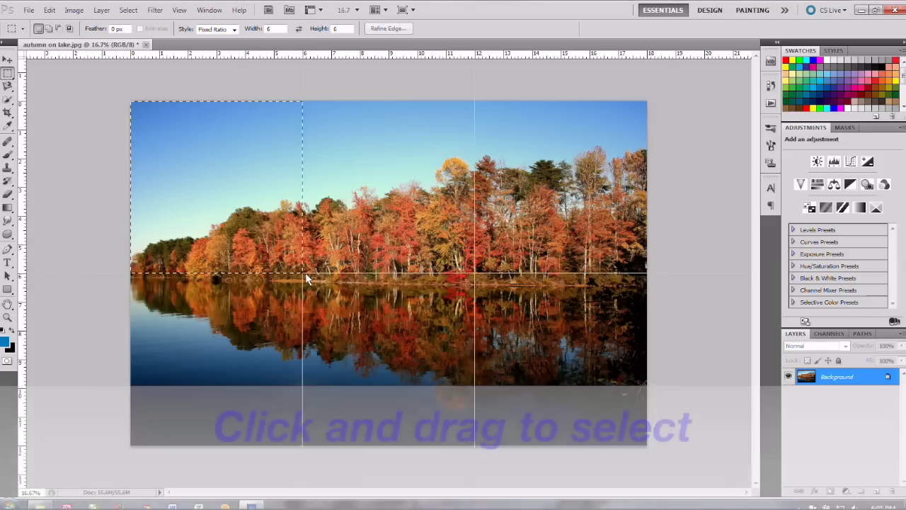
Copy the top-left tile and paste it into a new 1800×1800 transparent document
left_click(50, 10)
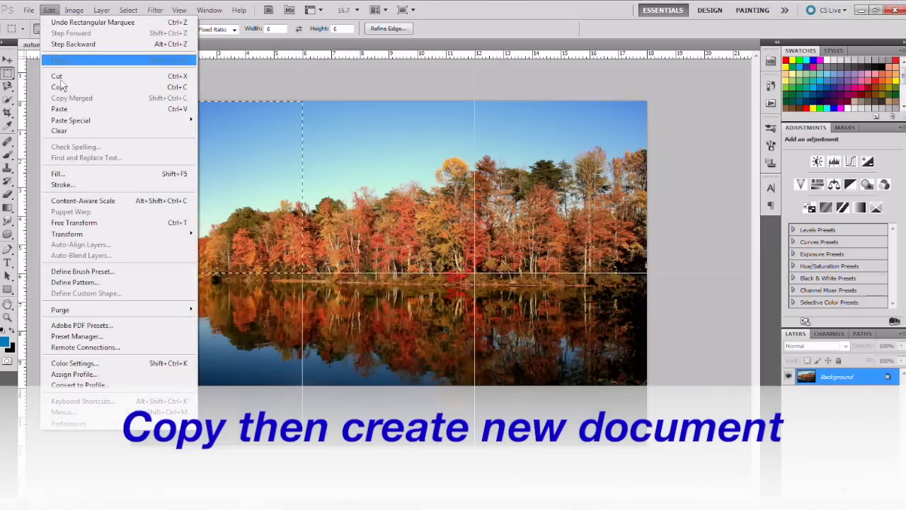
left_click(63, 90)
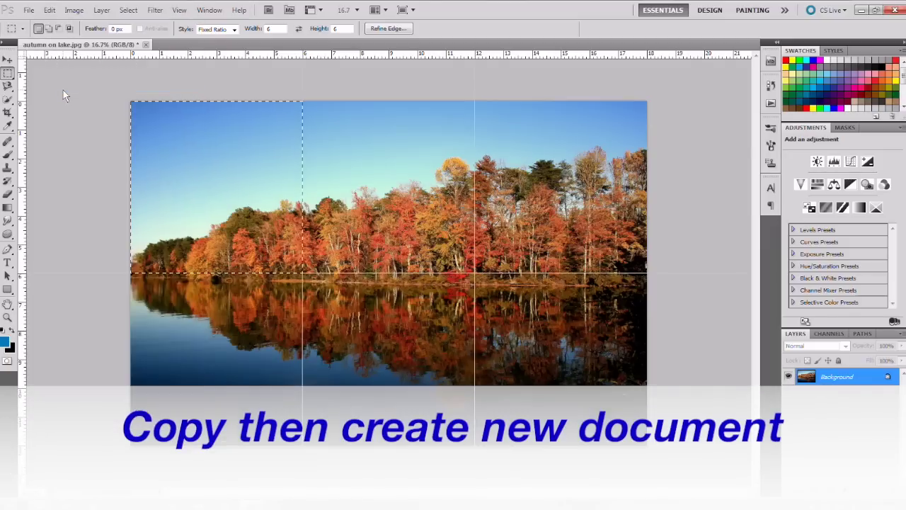
left_click(28, 10)
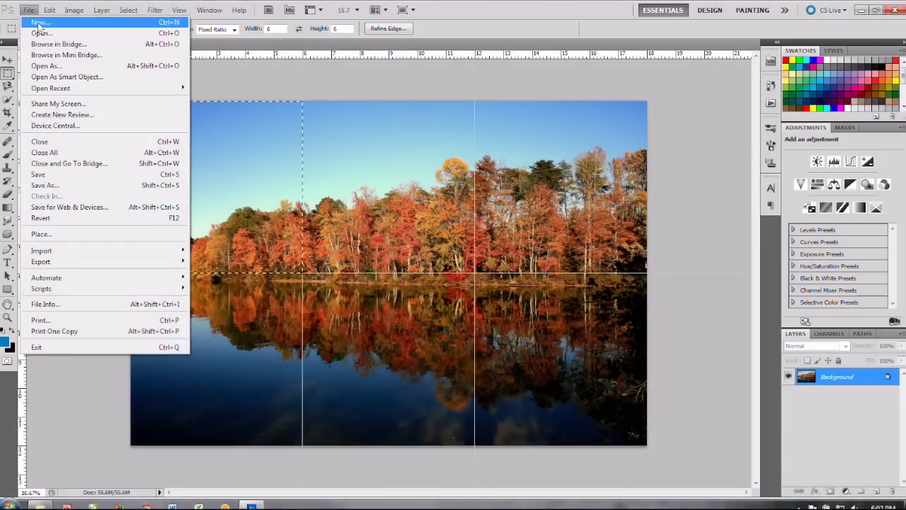
left_click(39, 23)
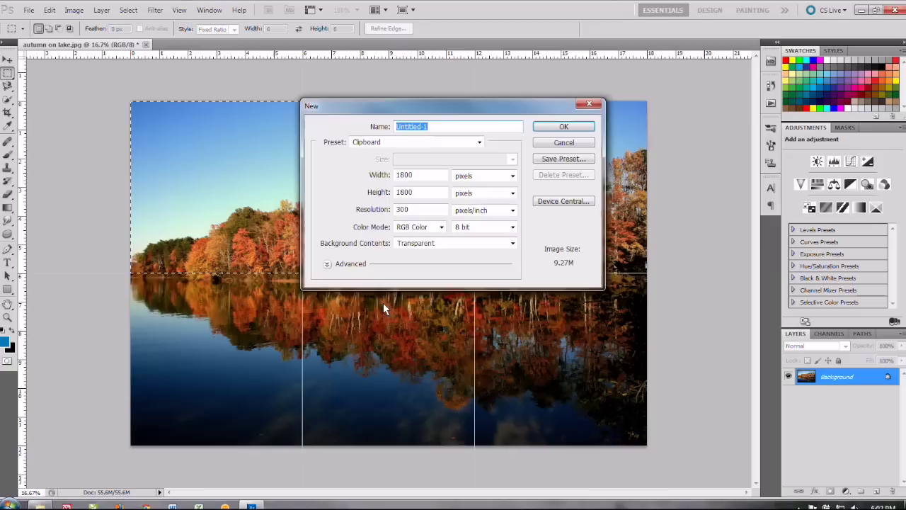
left_click(565, 127)
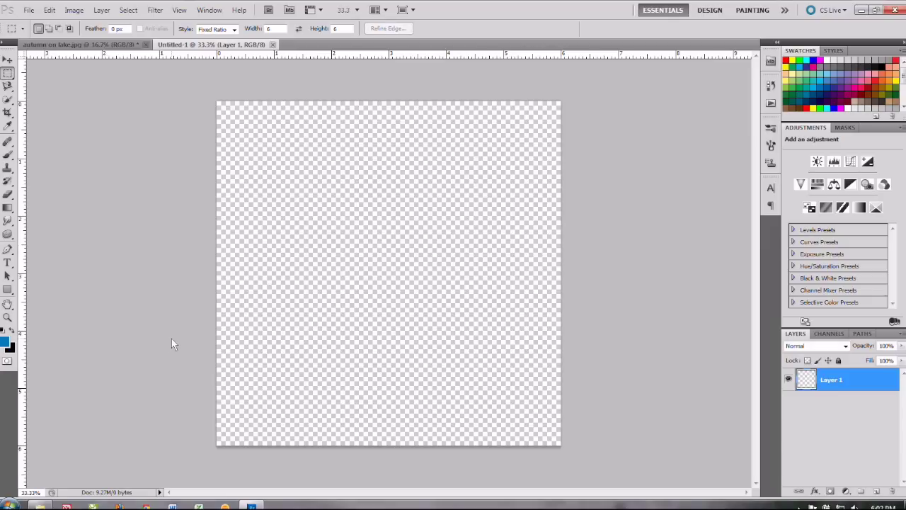
left_click(49, 11)
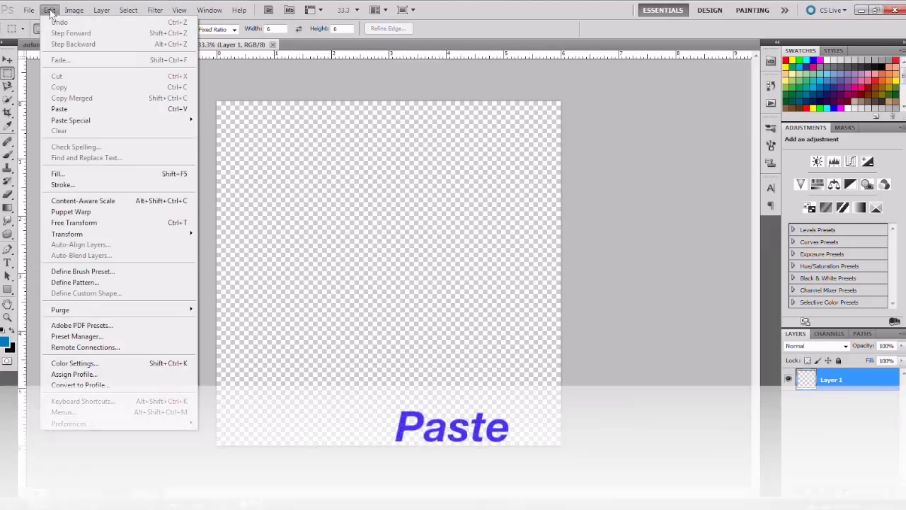
left_click(61, 110)
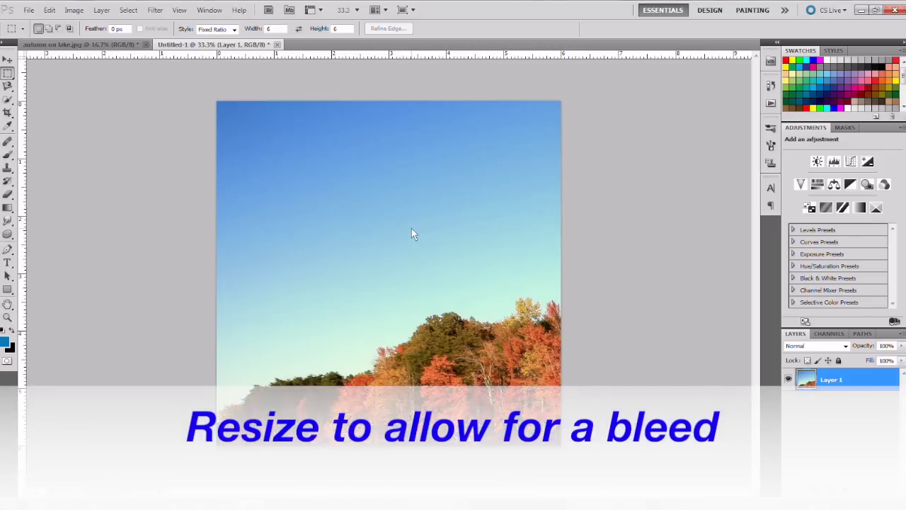
Resize Untitled-1 to 6.25 inches wide (1875 px) with proportions constrained
left_click(75, 10)
left_click(91, 92)
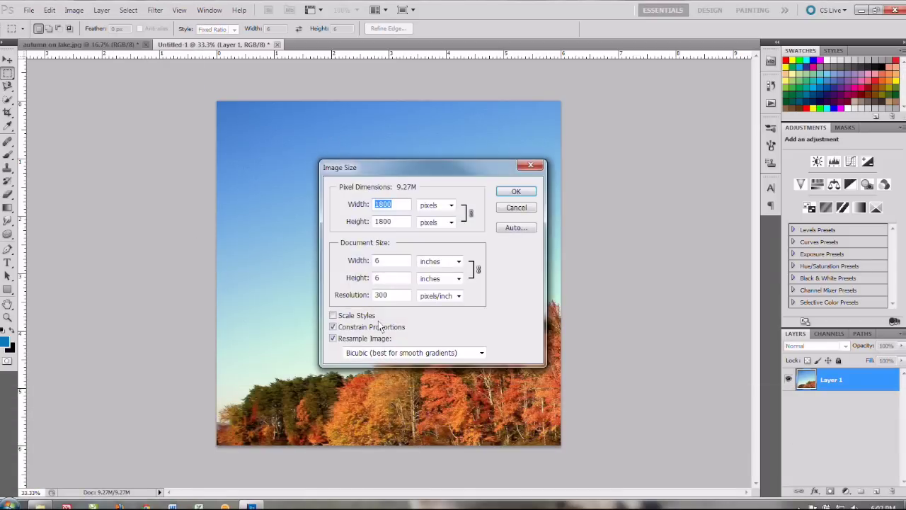
double_click(385, 261)
type("6.25")
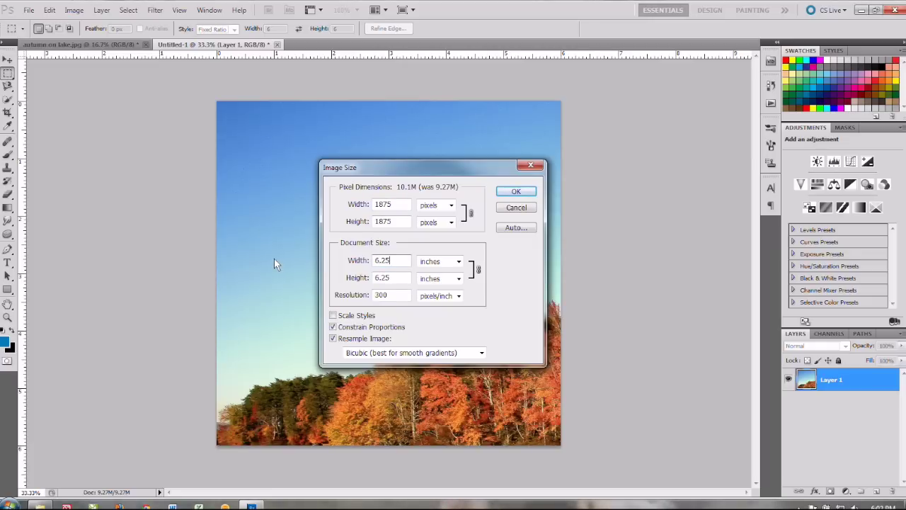
left_click(507, 192)
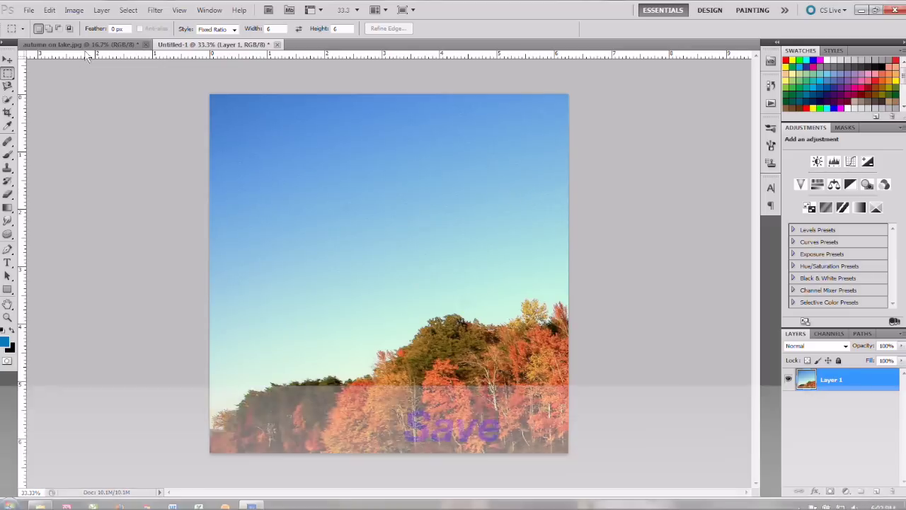
Start saving the tile as tile1, a Photoshop PSD, in the autumn tiles folder
left_click(29, 10)
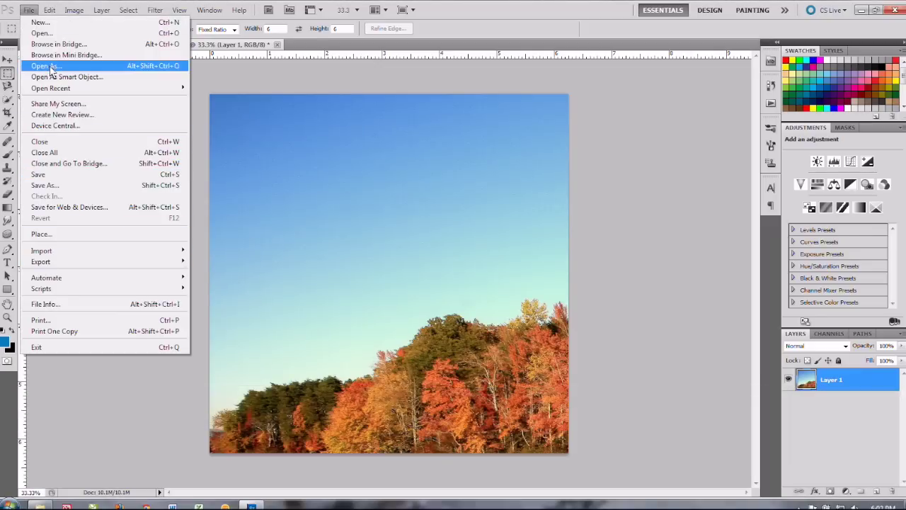
left_click(39, 174)
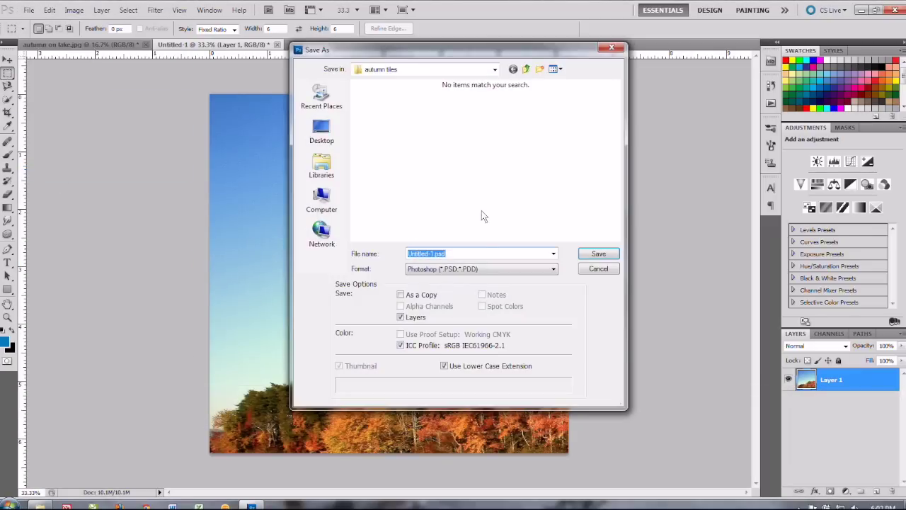
type("tile1")
Finish saving tile1.psd, close it, and copy the top-middle square of the photo
left_click(592, 254)
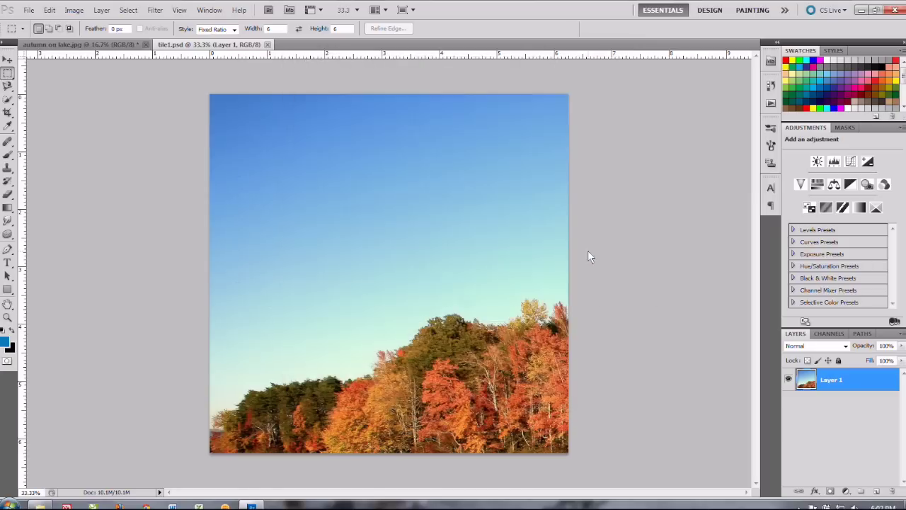
left_click(267, 44)
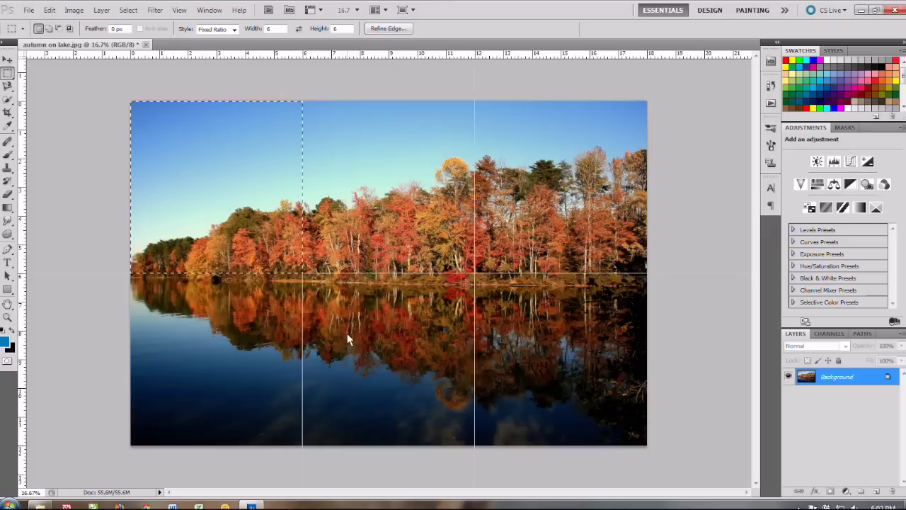
left_click(303, 101)
left_click_drag(303, 101, 476, 283)
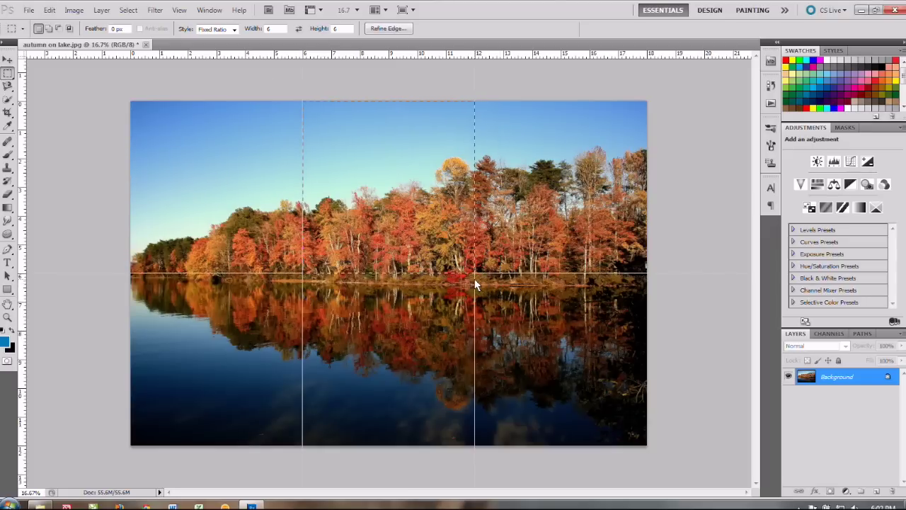
left_click(51, 10)
left_click(70, 88)
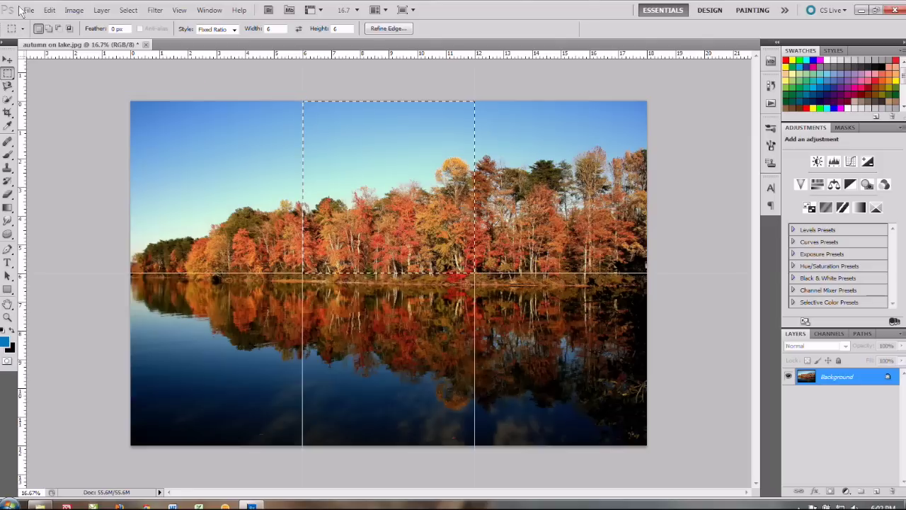
Paste the top-middle section into a new 1800×1800 transparent document
left_click(27, 10)
left_click(36, 22)
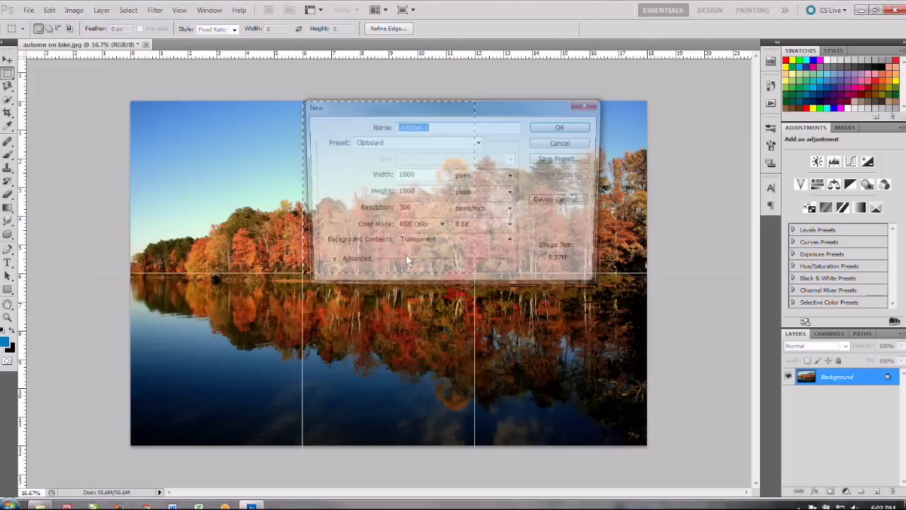
left_click(559, 127)
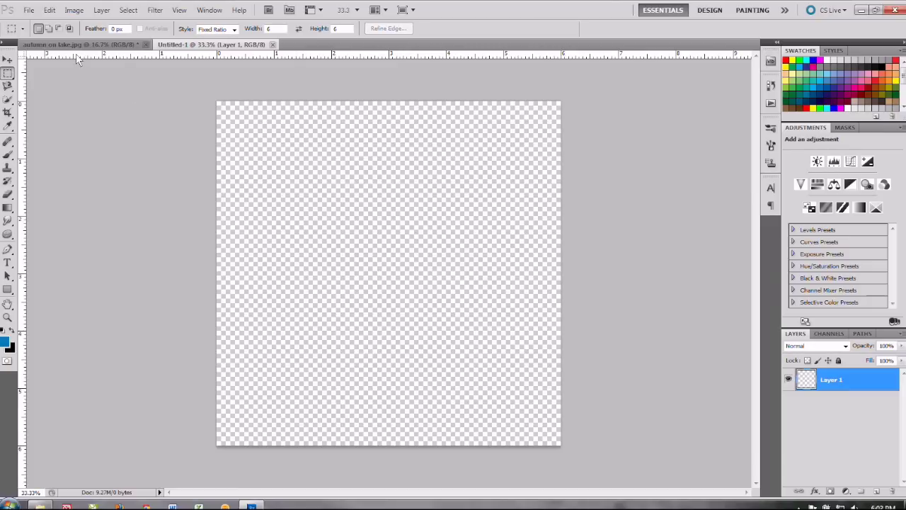
left_click(49, 9)
left_click(71, 111)
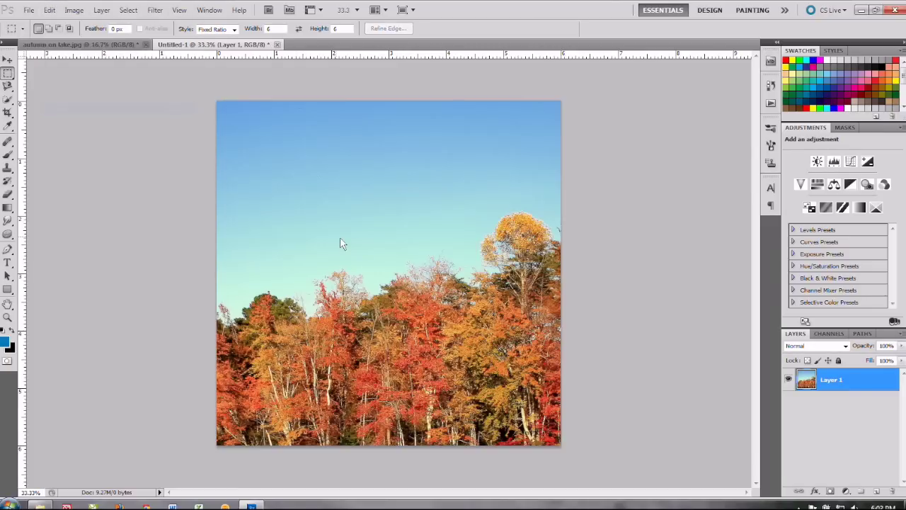
Enlarge the second tile to 6.25 inches wide
left_click(73, 10)
left_click(128, 92)
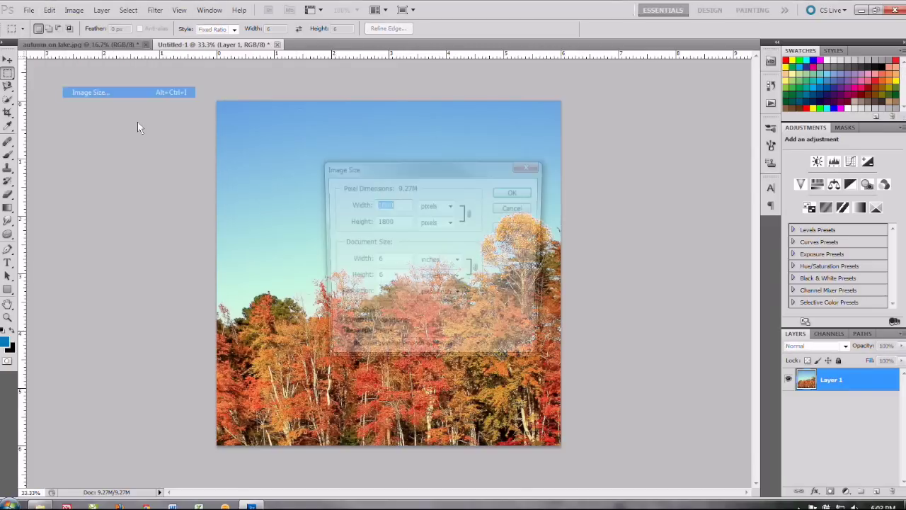
double_click(386, 260)
type("6.2")
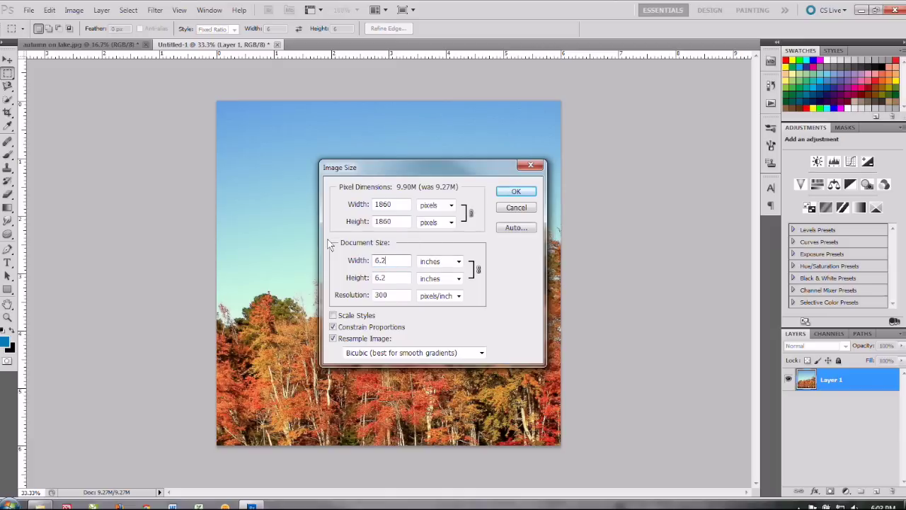
type("5")
left_click(516, 191)
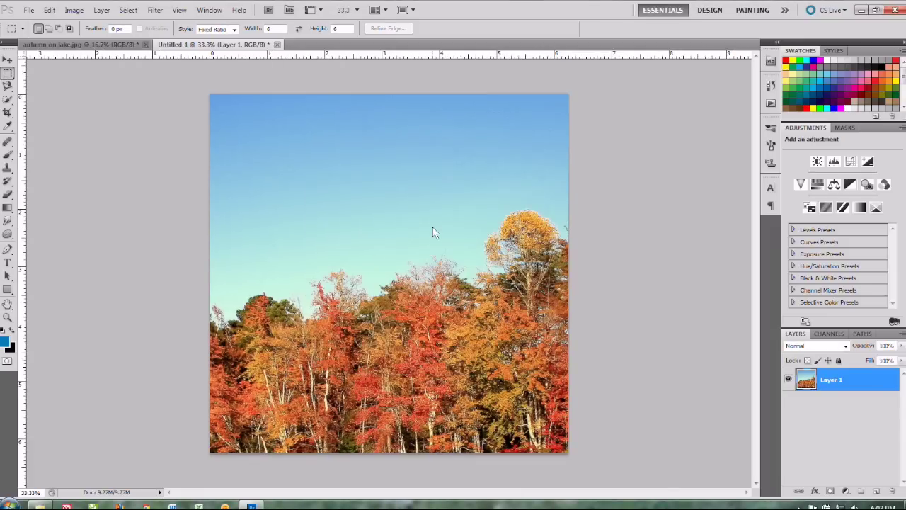
Save the second tile as tile2 in the autumn tiles folder
left_click(29, 10)
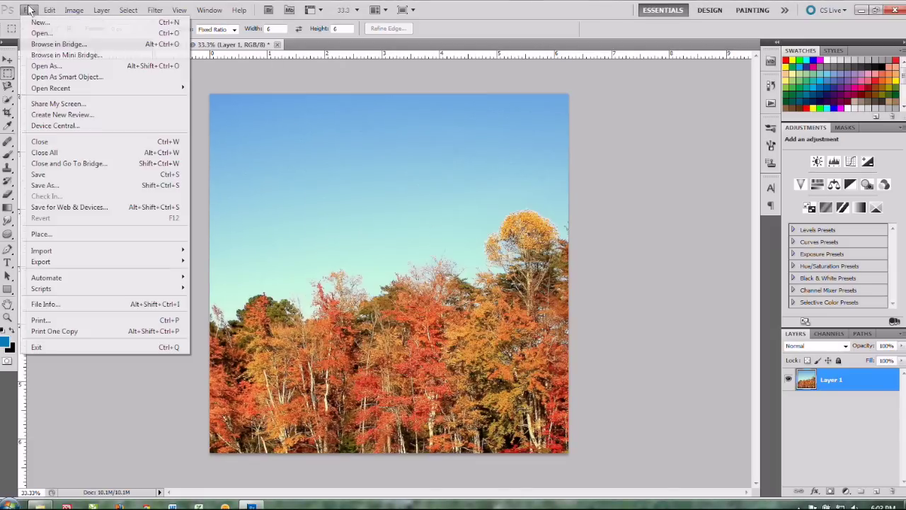
left_click(43, 174)
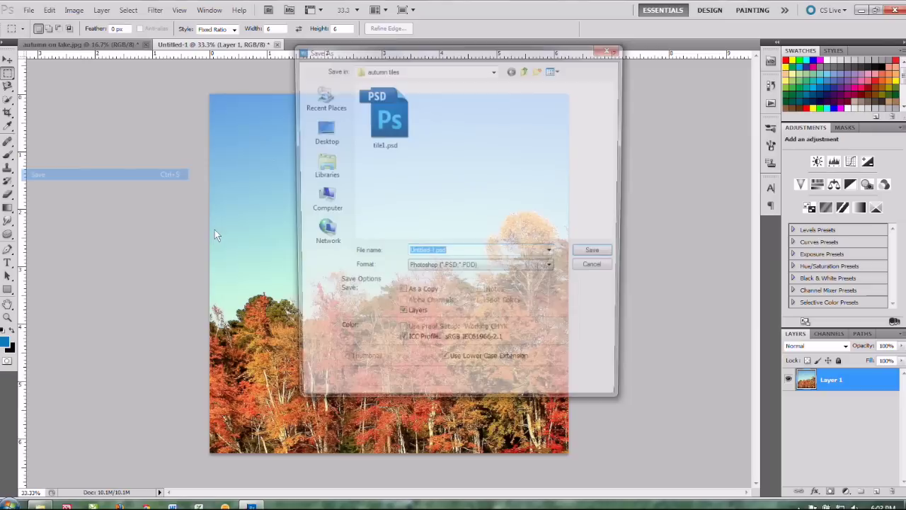
type("tile2")
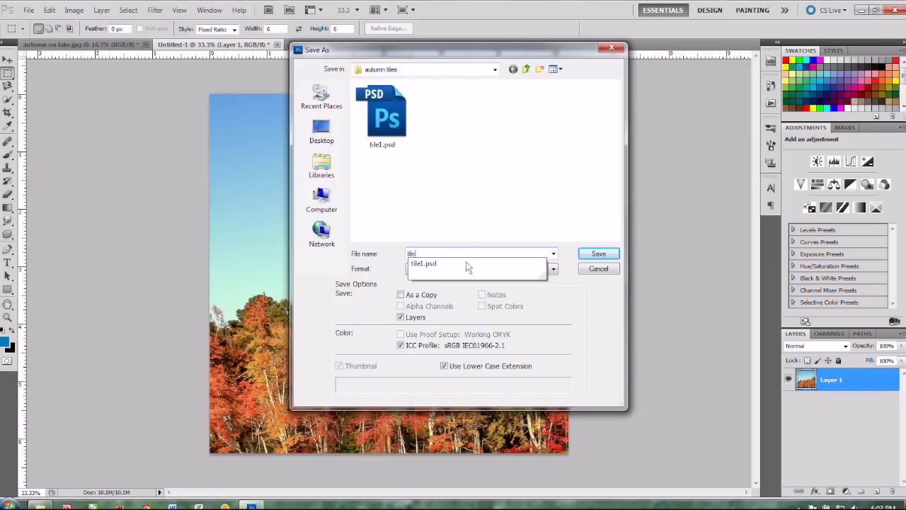
left_click(596, 255)
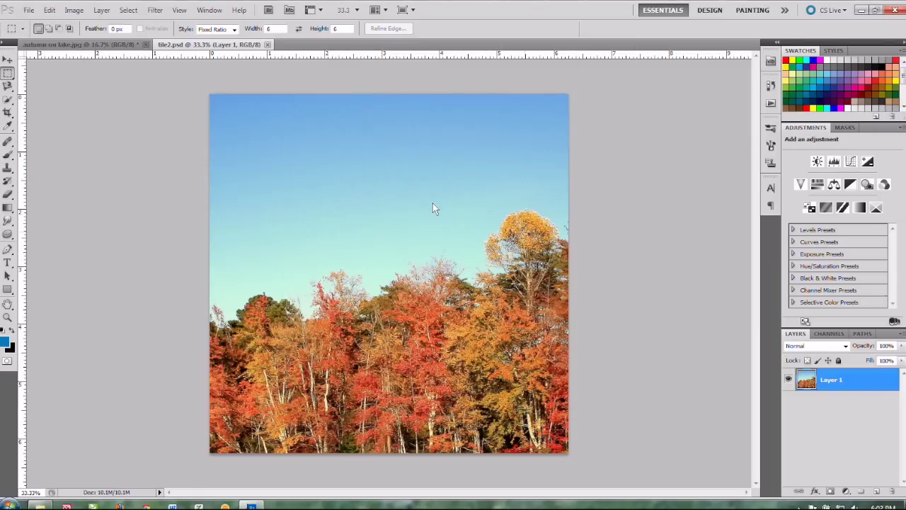
Close tile2, select the bottom-right square, and resize the tile to 6.25 inches wide
left_click(268, 44)
mouse_move(303, 273)
left_mouse_down()
mouse_move(546, 192)
mouse_move(473, 100)
mouse_move(650, 276)
left_mouse_up()
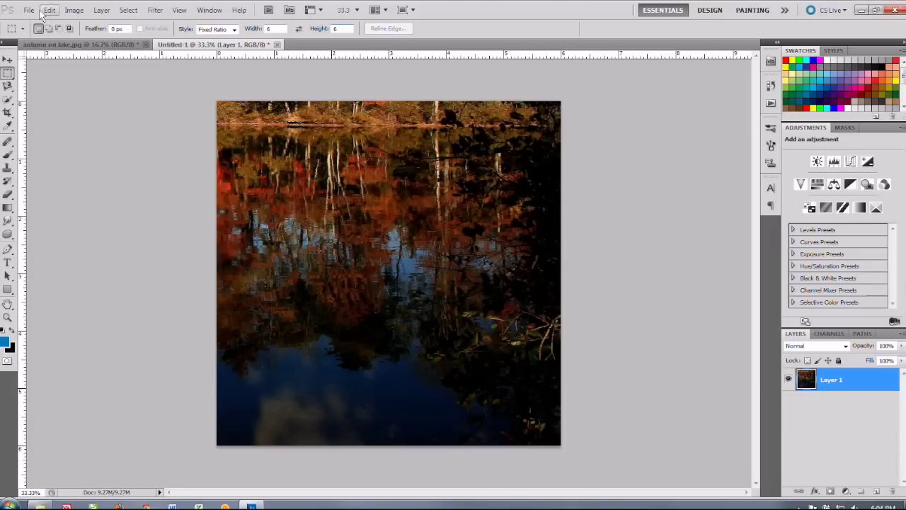
left_click(74, 10)
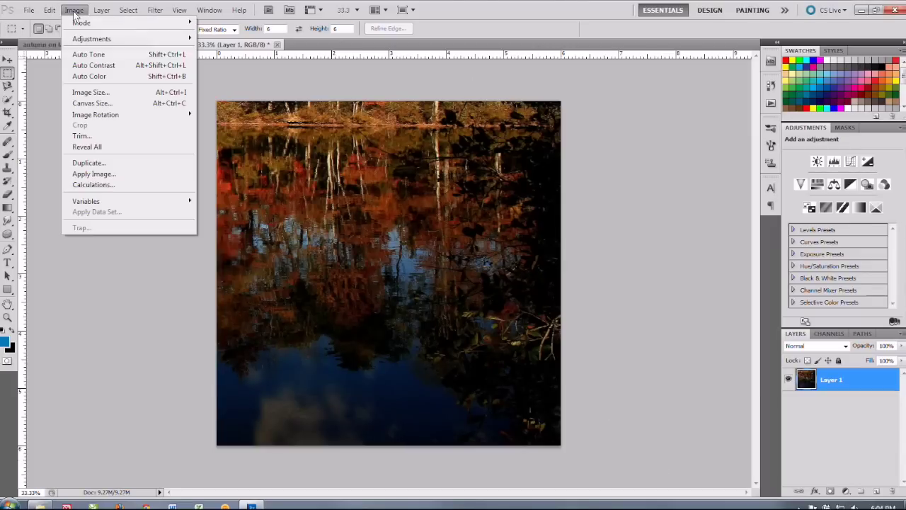
left_click(102, 93)
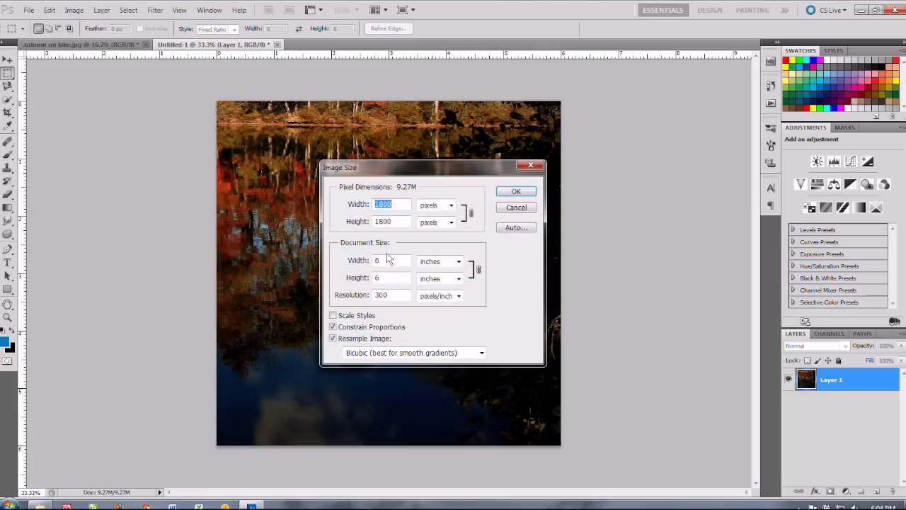
left_click(388, 260)
type("5")
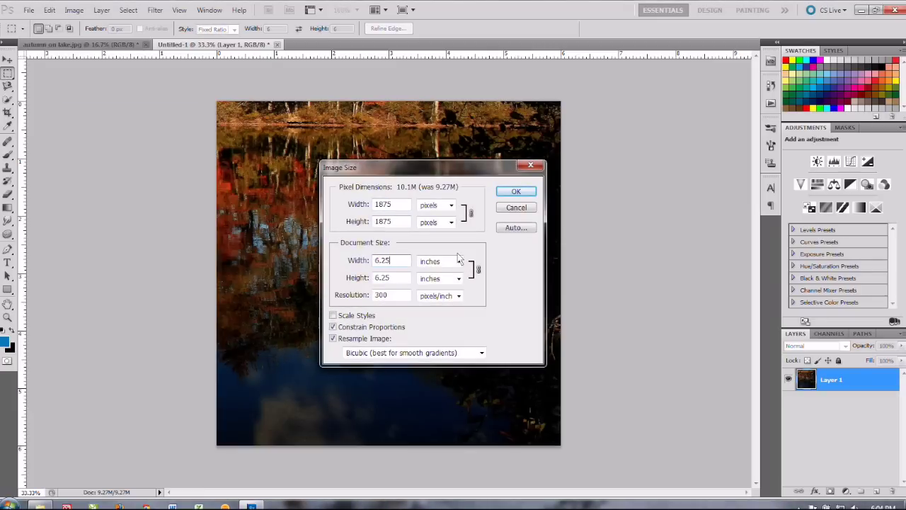
left_click(516, 192)
Save the tile as tile6.psd
key("ctrl+shift+s")
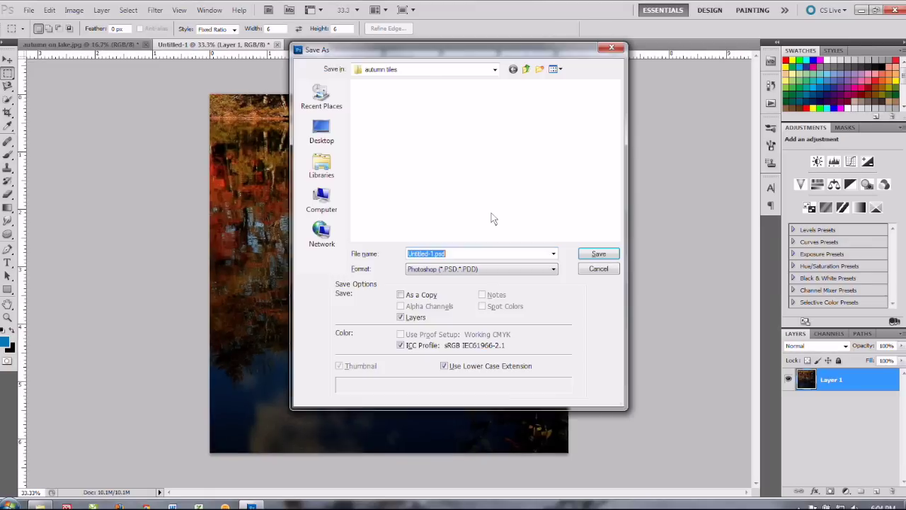
type("tile6")
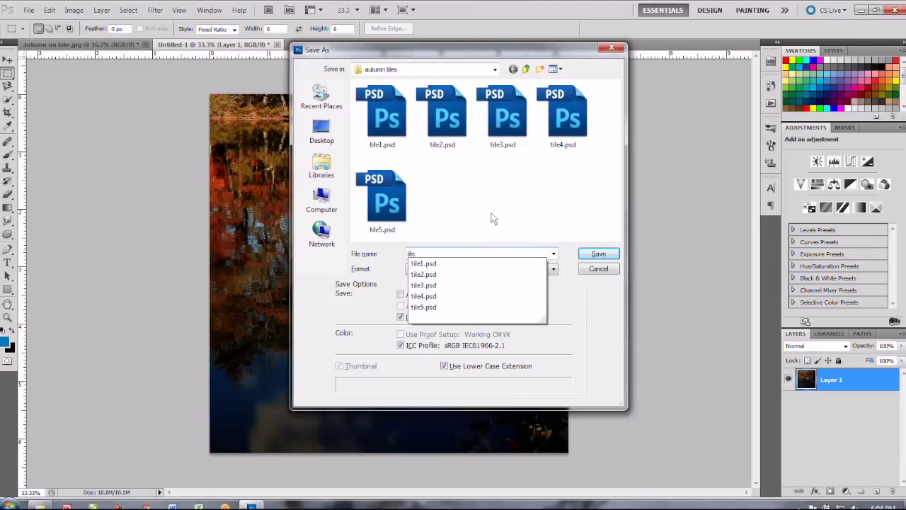
left_click(596, 253)
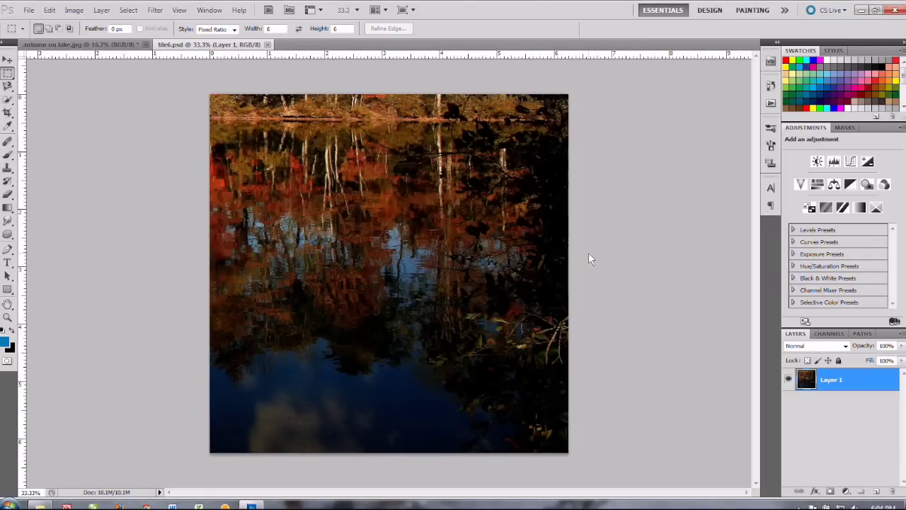
Close tile6 and the original lake photo without saving changes
left_click(269, 45)
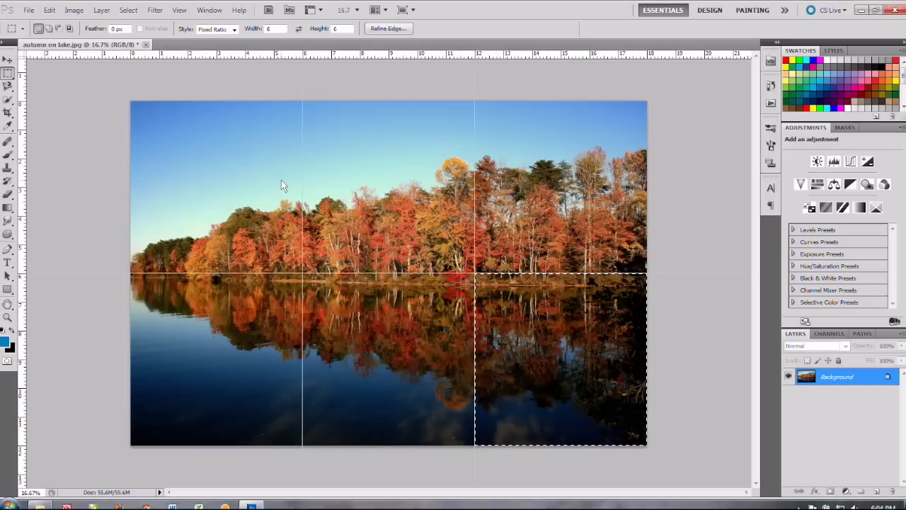
left_click(146, 44)
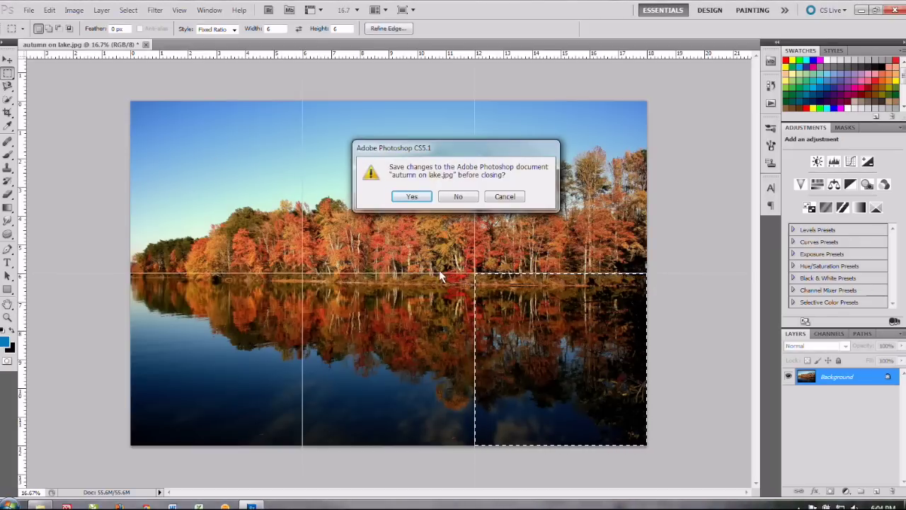
left_click(458, 198)
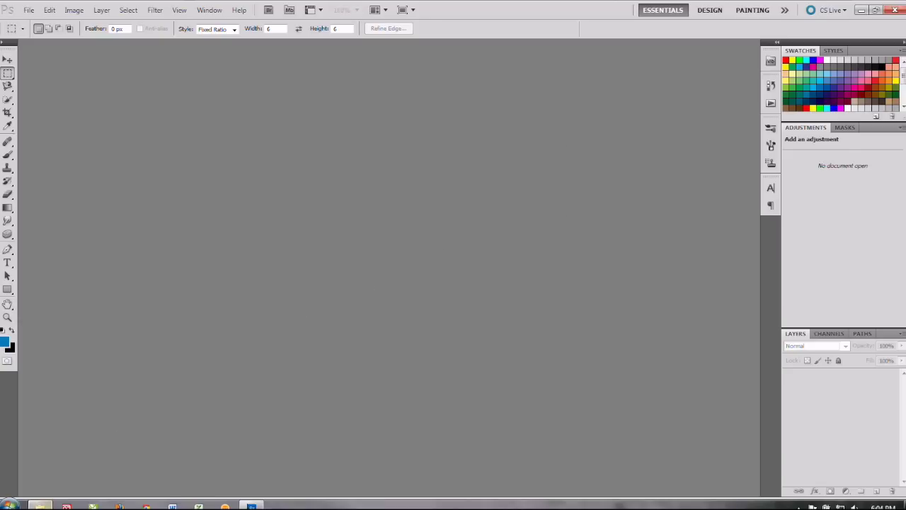
Switch to the autumn tiles Explorer window and open tile1.psd in Photoshop
left_click(39, 505)
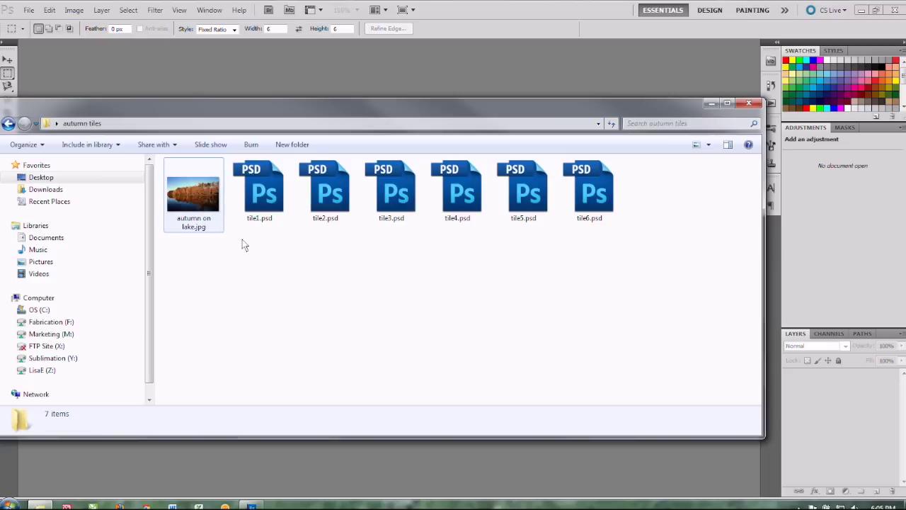
double_click(266, 195)
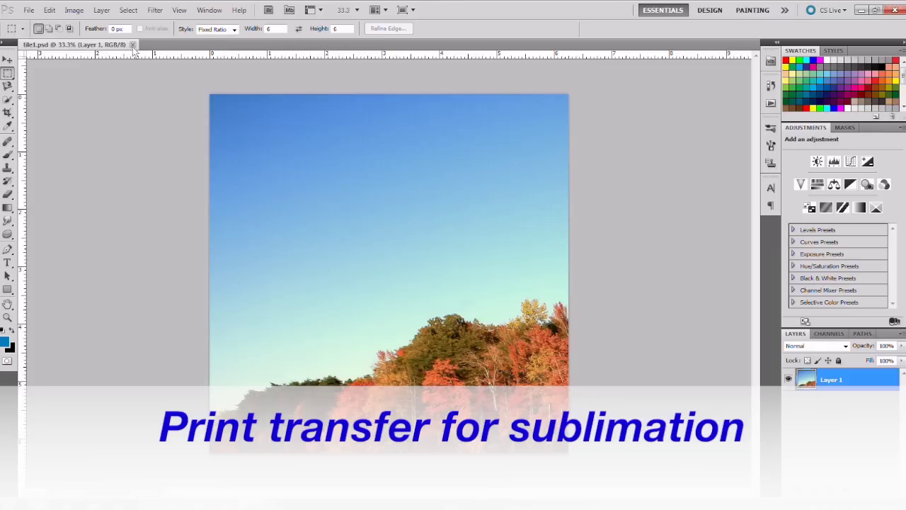
Open the Print dialog for tile1.psd from the File menu
left_click(49, 10)
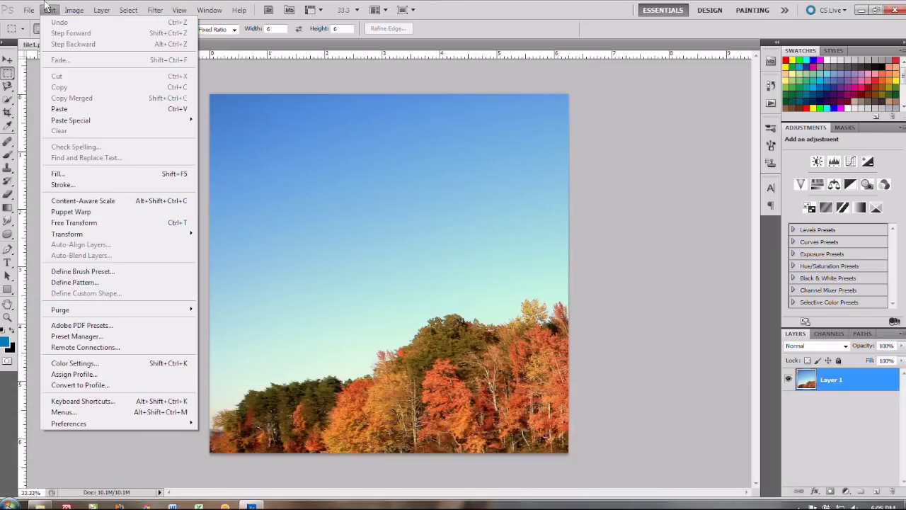
mouse_move(28, 10)
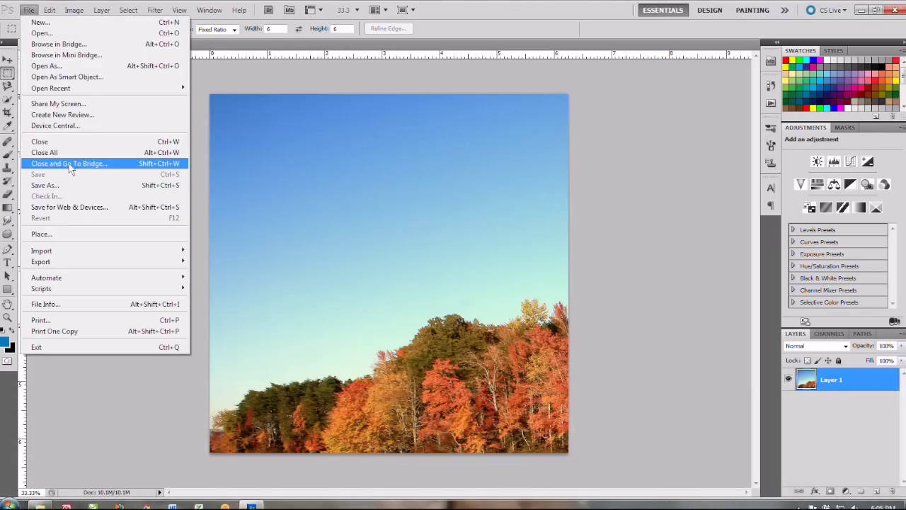
left_click(68, 322)
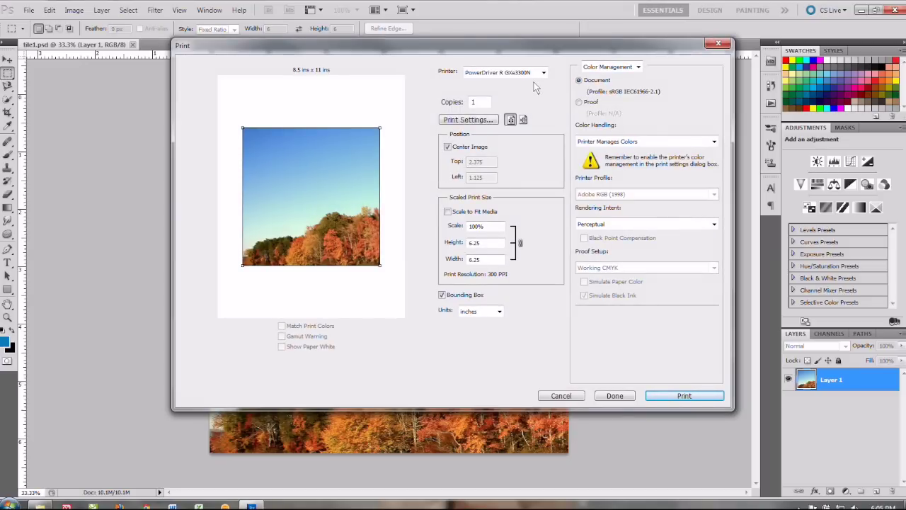
In the Sawgrass printer's driver settings, keep the substrate as Ceramic with Mirror on
left_click(487, 122)
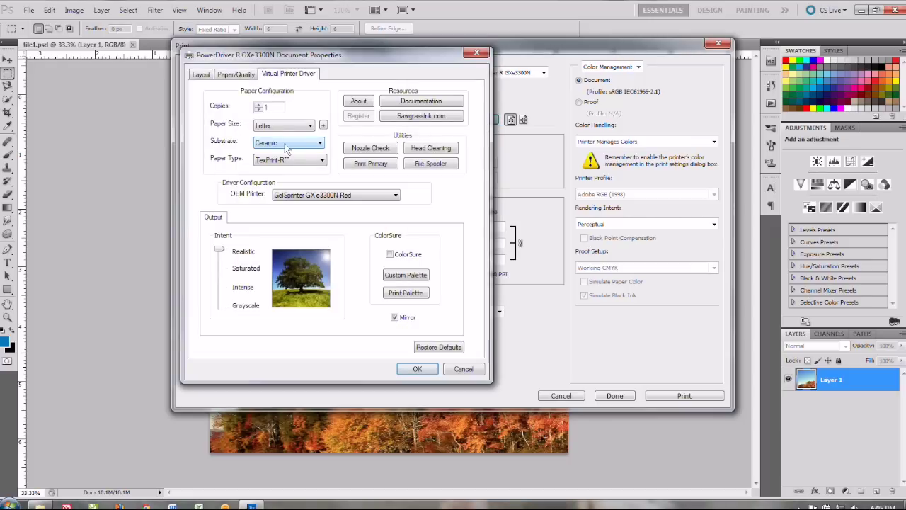
left_click(301, 146)
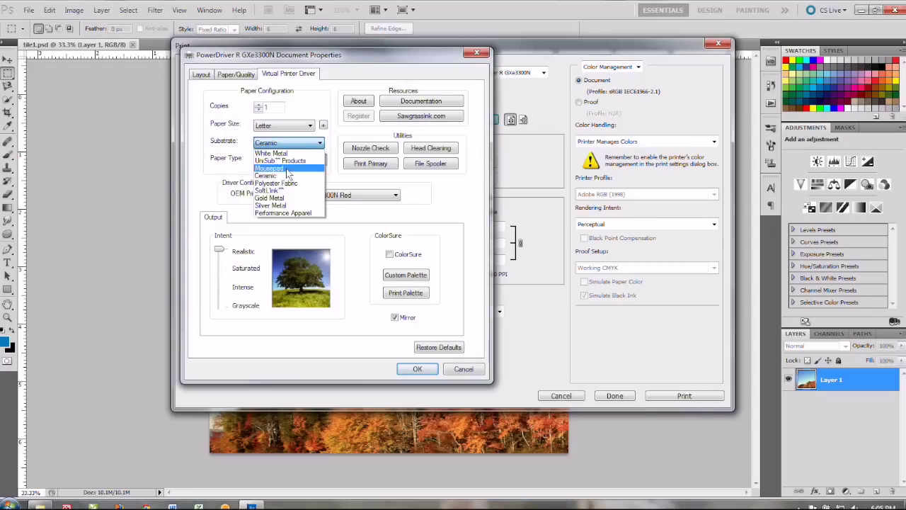
left_click(285, 176)
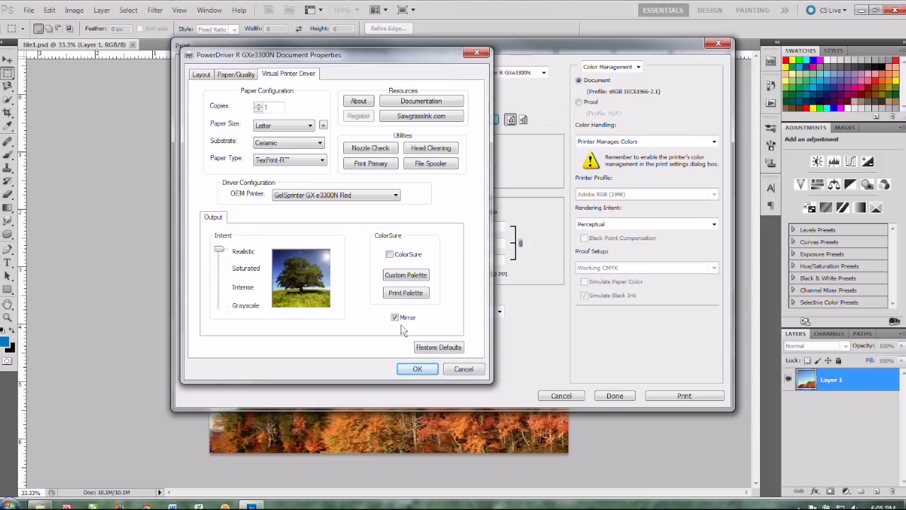
Confirm the Ceramic, mirrored driver settings and return to the Print dialog
left_click(417, 370)
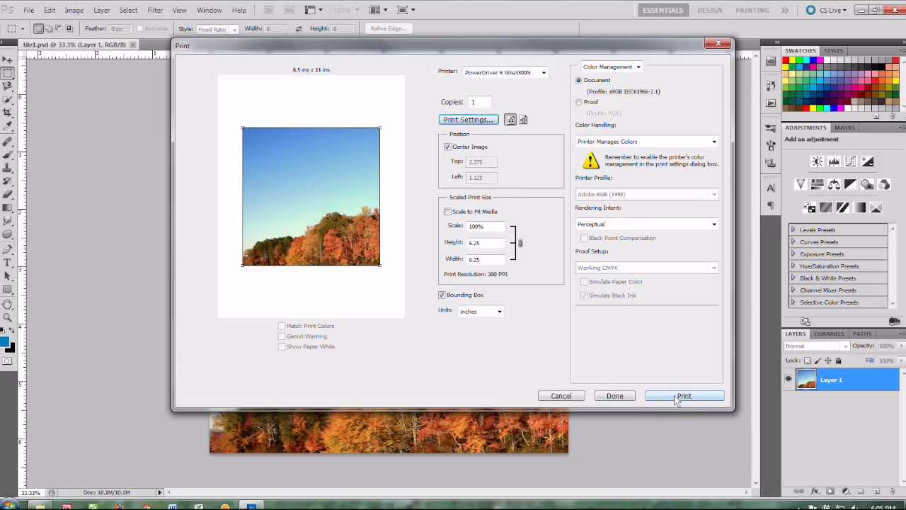